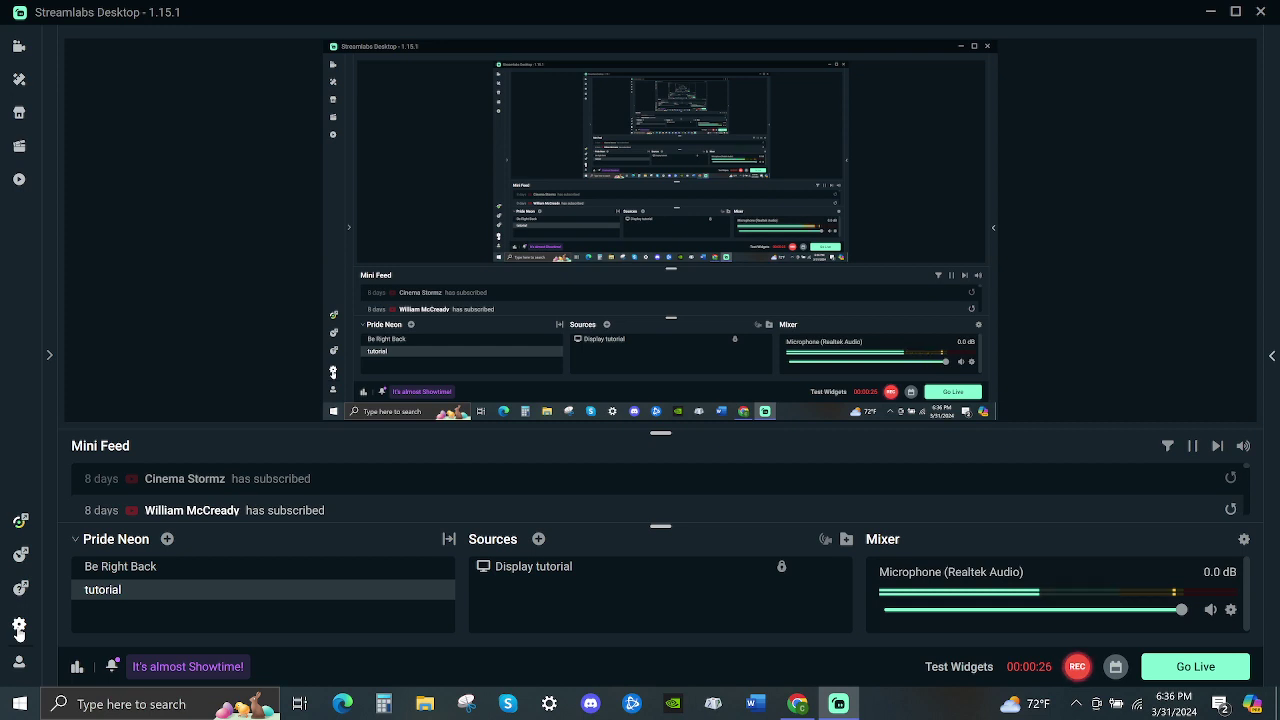
Step: Confirm Mic/Auxiliary Device 1 is Microphone (Realtek Audio) in Audio settings, then close Settings
{"action": "left_click", "coordinate": [19, 628]}
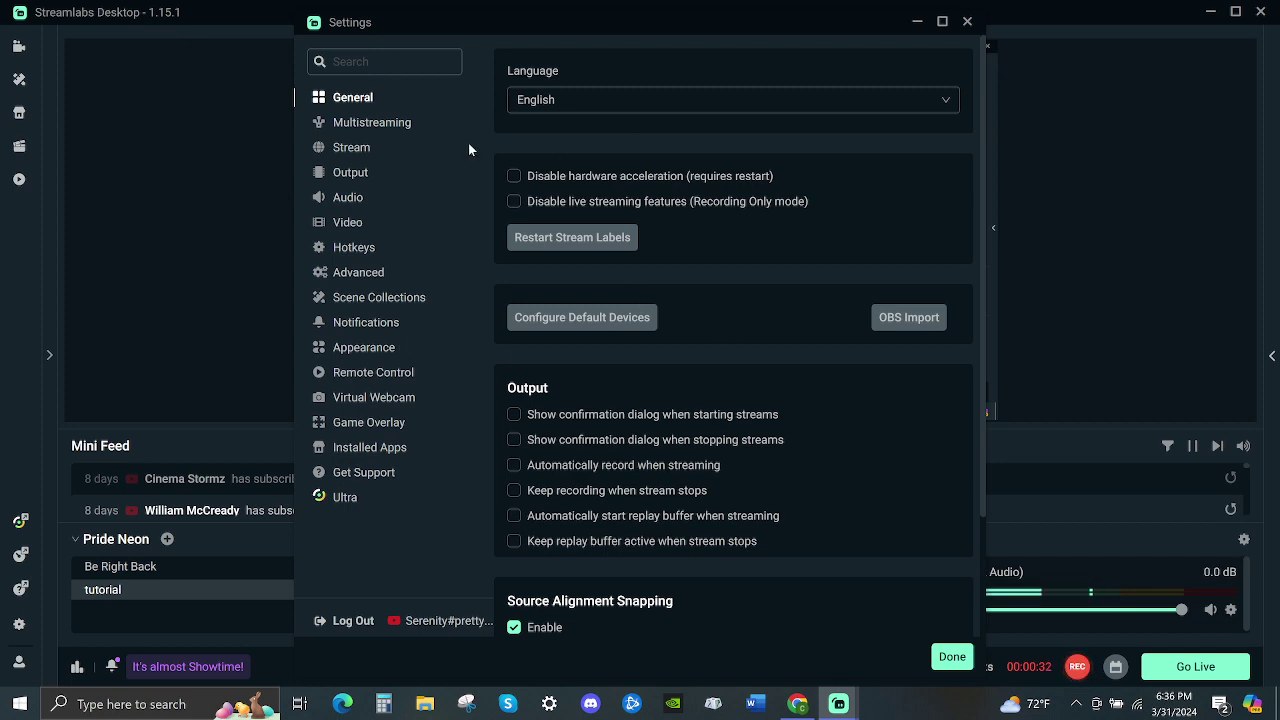
{"action": "left_click", "coordinate": [343, 200]}
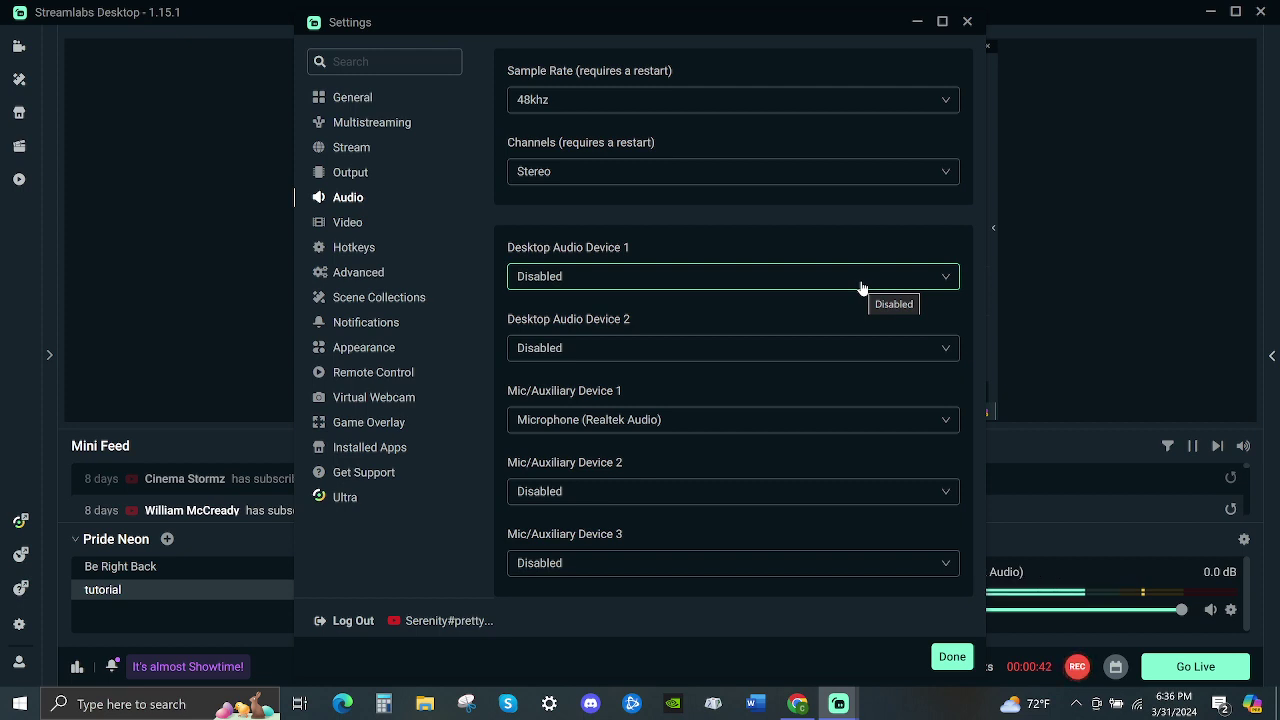
{"action": "left_click", "coordinate": [947, 424]}
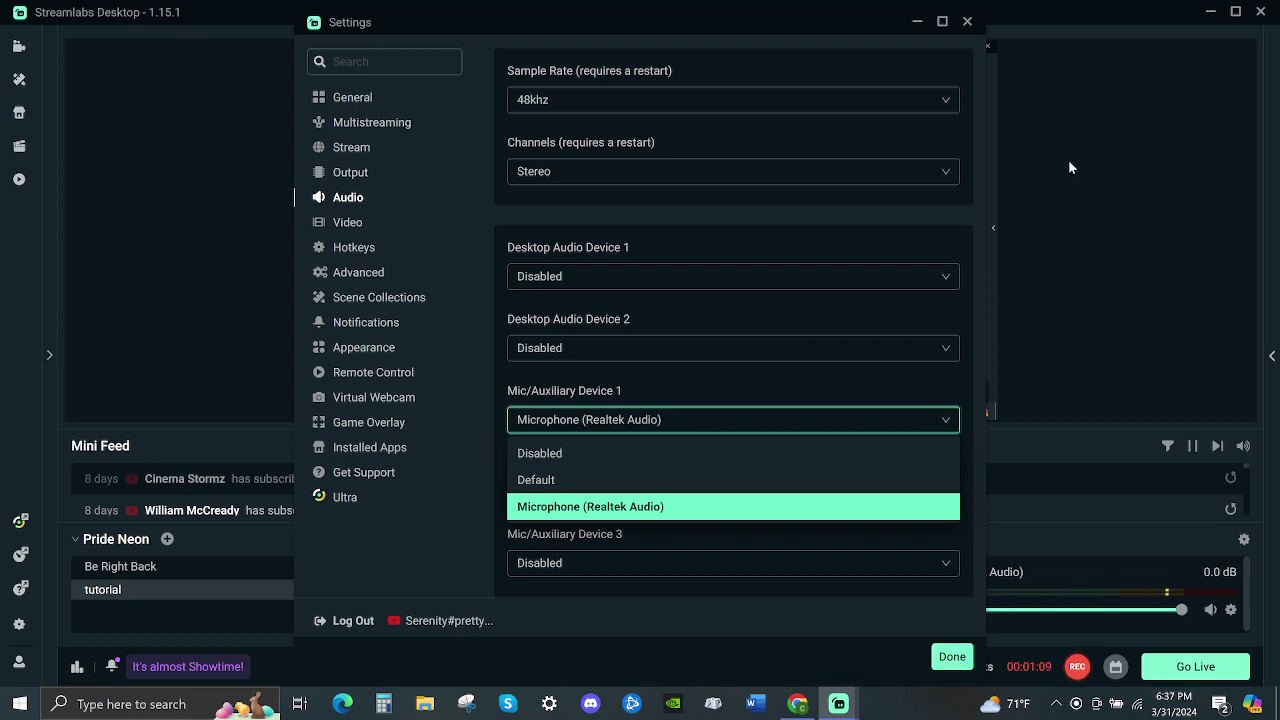
{"action": "left_click", "coordinate": [967, 22]}
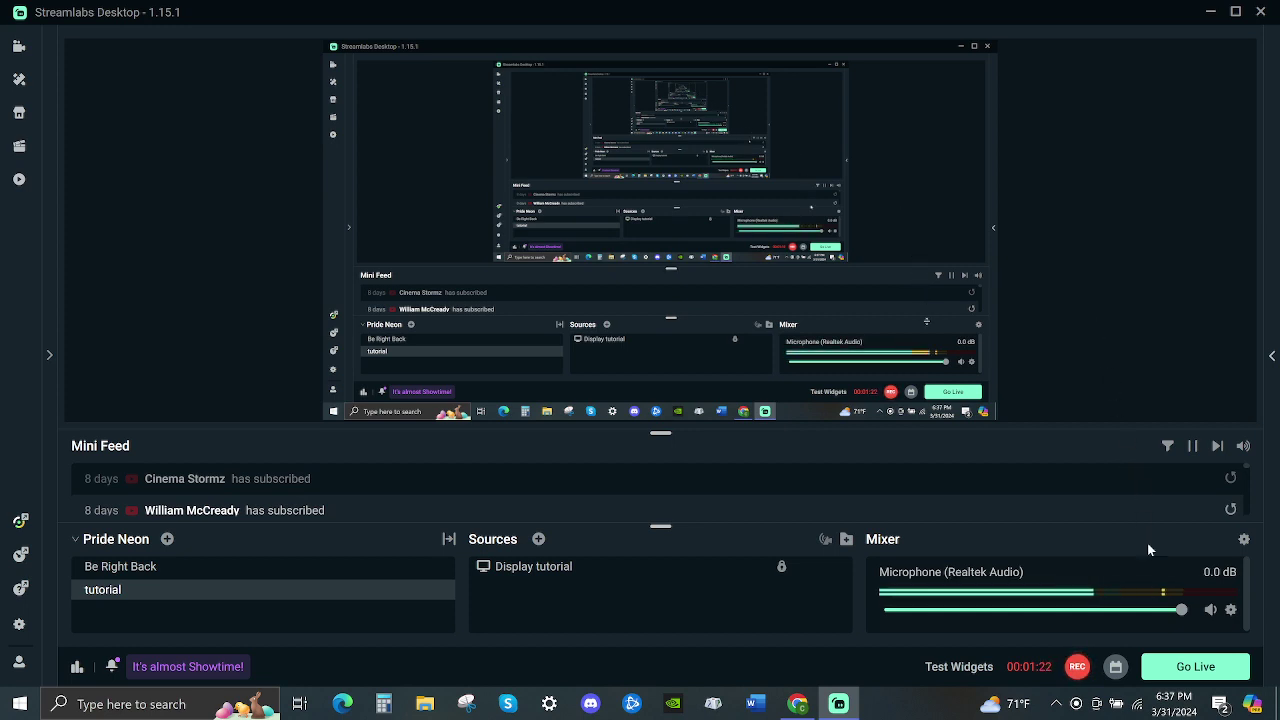
Step: Unmute the Microphone (Realtek Audio) channel in the Mixer
{"action": "left_click", "coordinate": [1211, 611]}
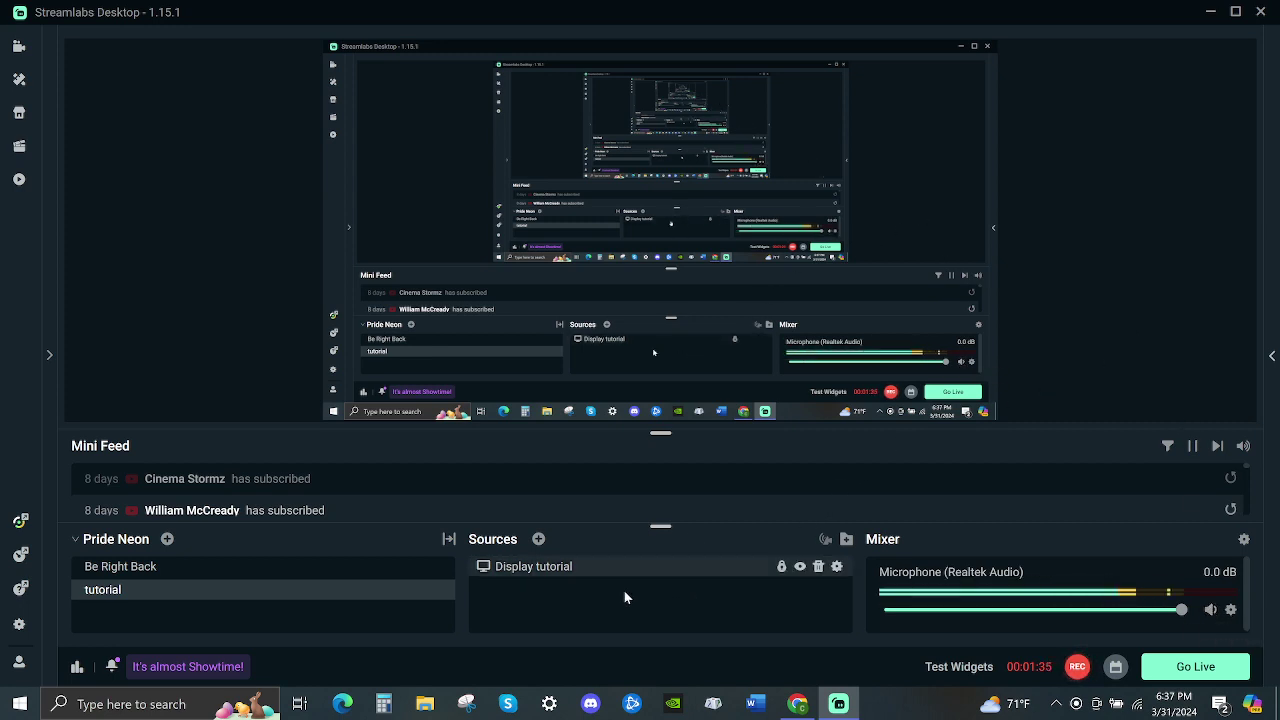
Step: Add the existing Video Capture Device source cam cam1 to the scene
{"action": "left_click", "coordinate": [538, 542]}
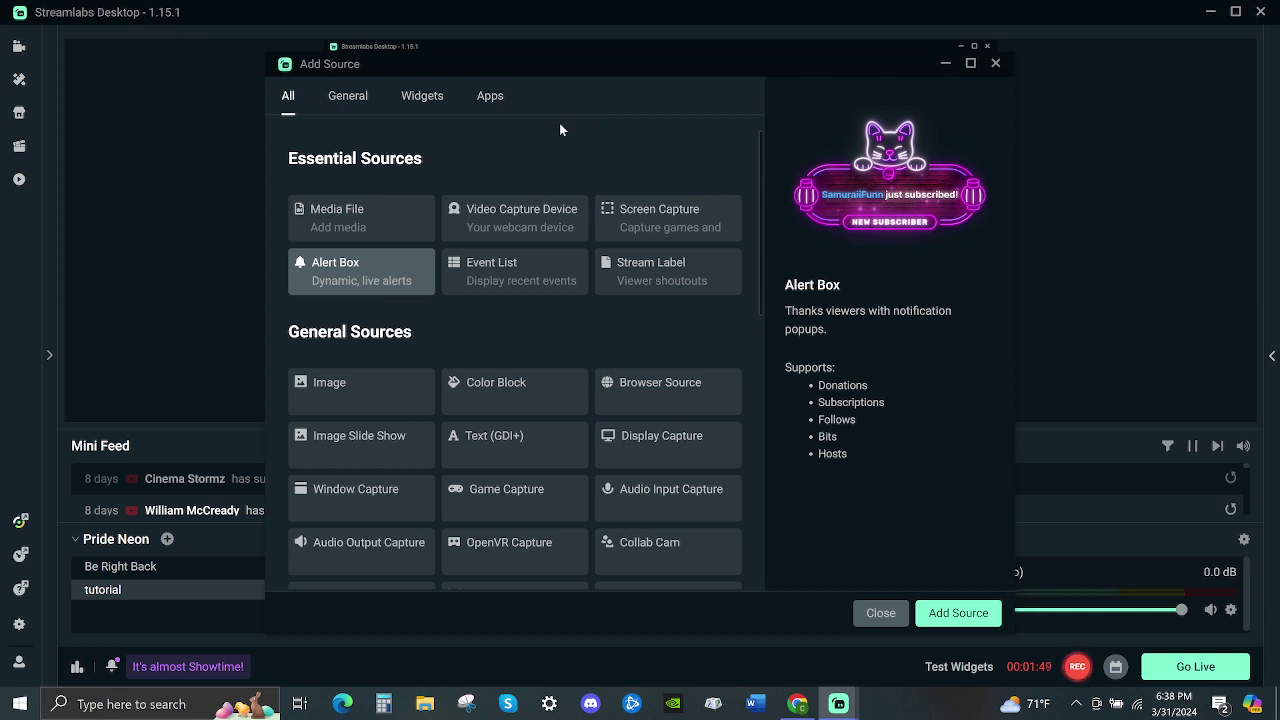
{"action": "left_click", "coordinate": [517, 227]}
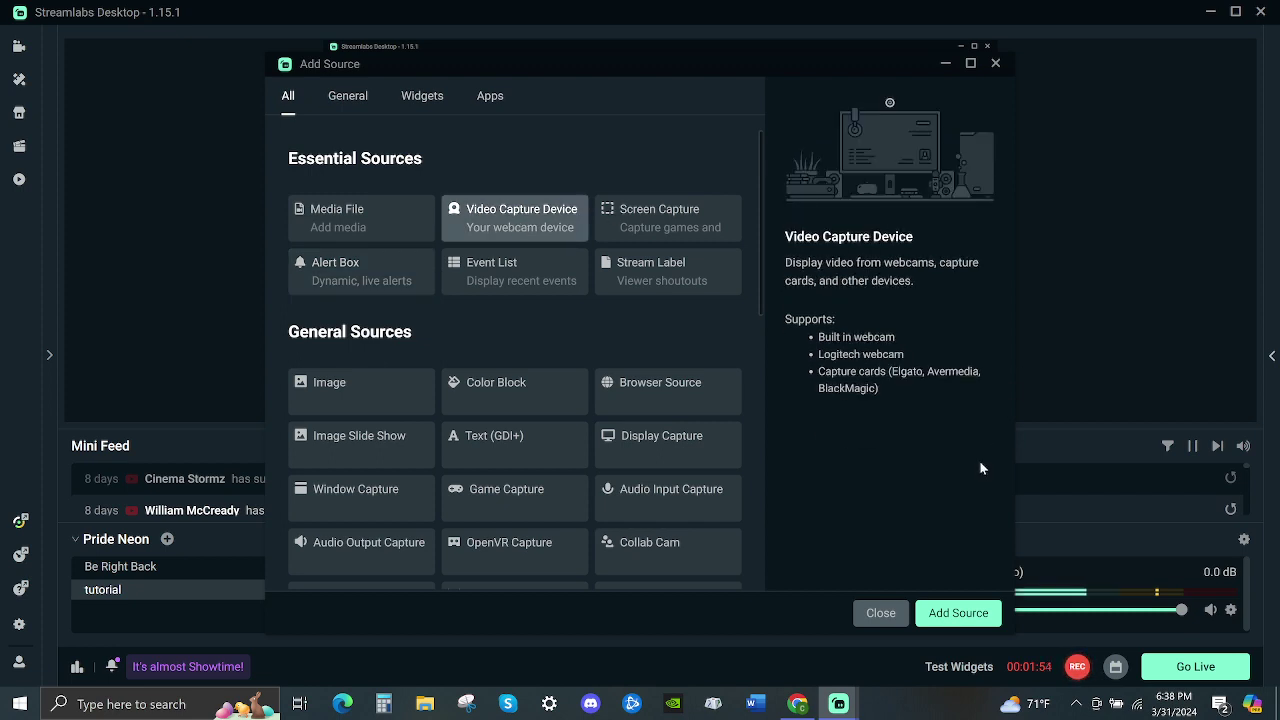
{"action": "left_click", "coordinate": [976, 613]}
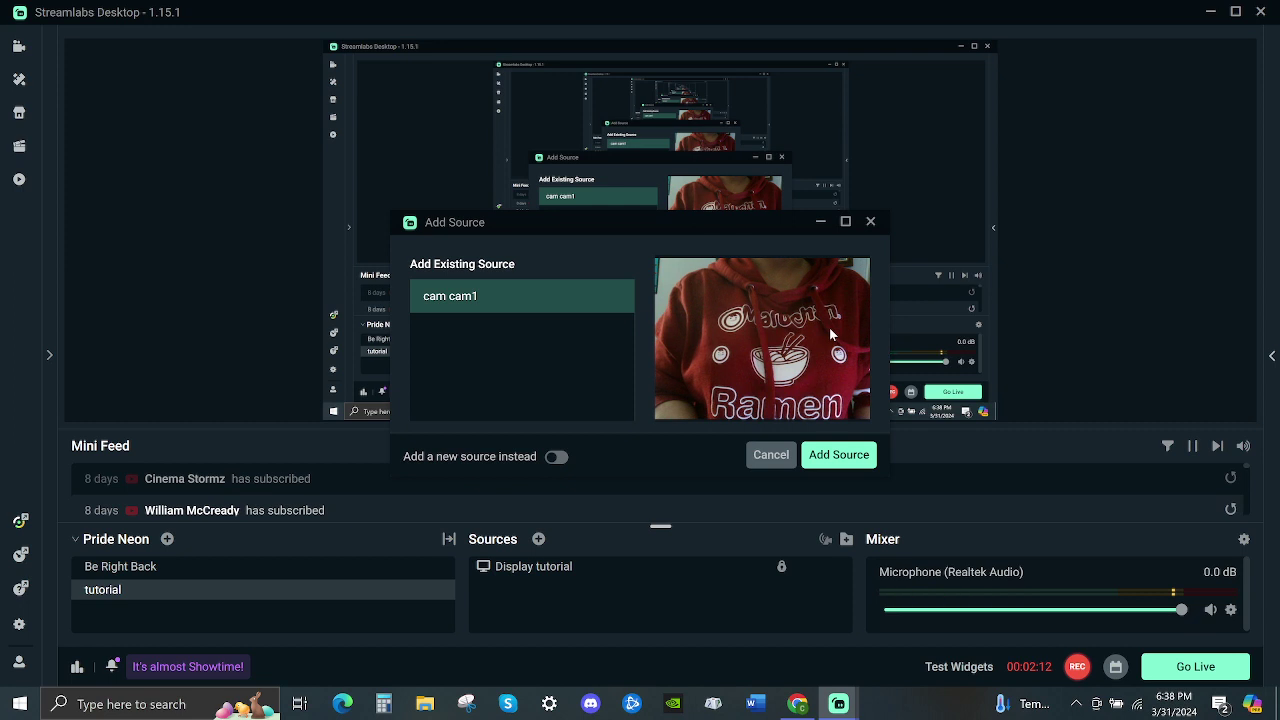
{"action": "left_click", "coordinate": [838, 455]}
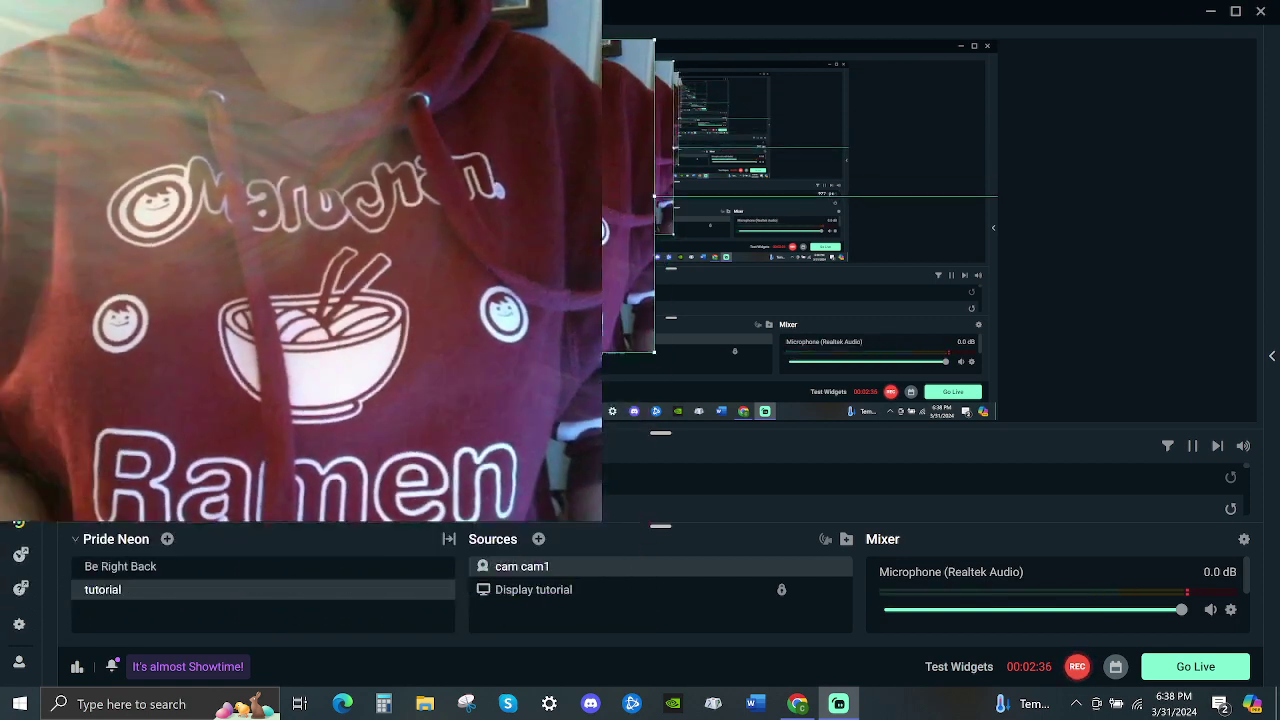
Step: Resize the cam cam1 webcam smaller and move it to the top-left corner
{"action": "left_click_drag", "start_coordinate": [655, 196], "coordinate": [476, 108]}
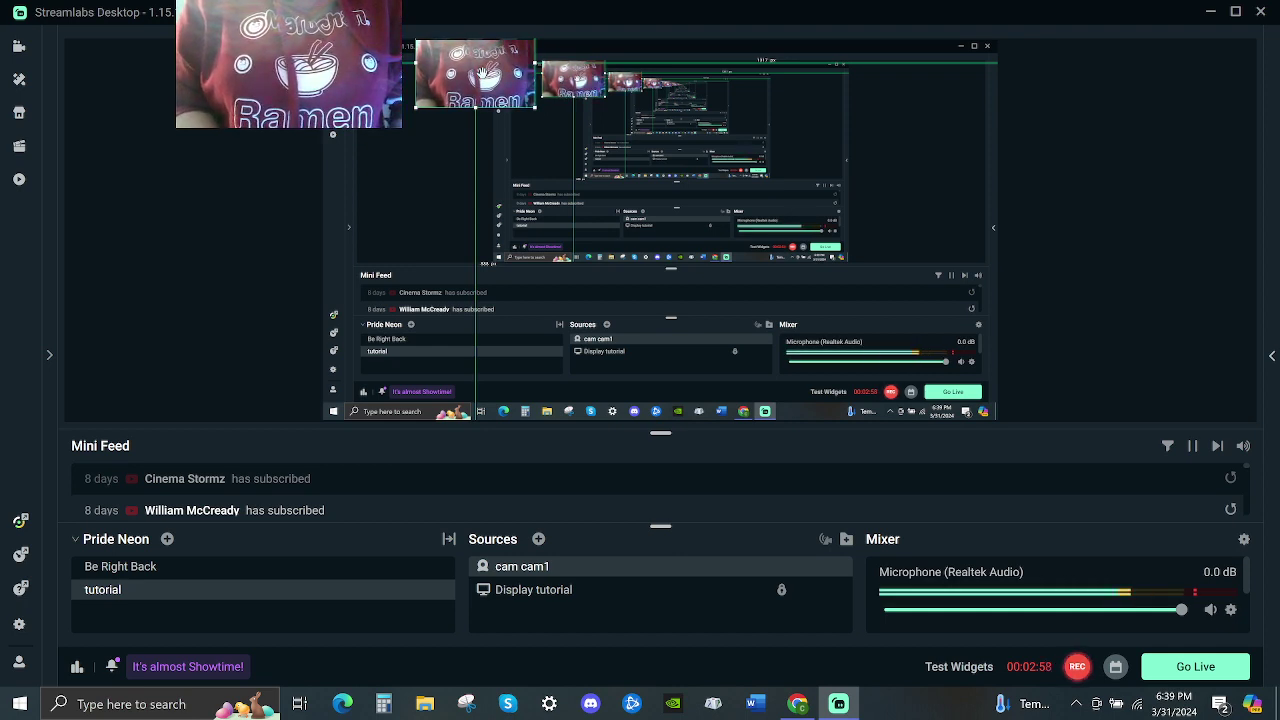
{"action": "left_click_drag", "start_coordinate": [483, 73], "coordinate": [398, 110]}
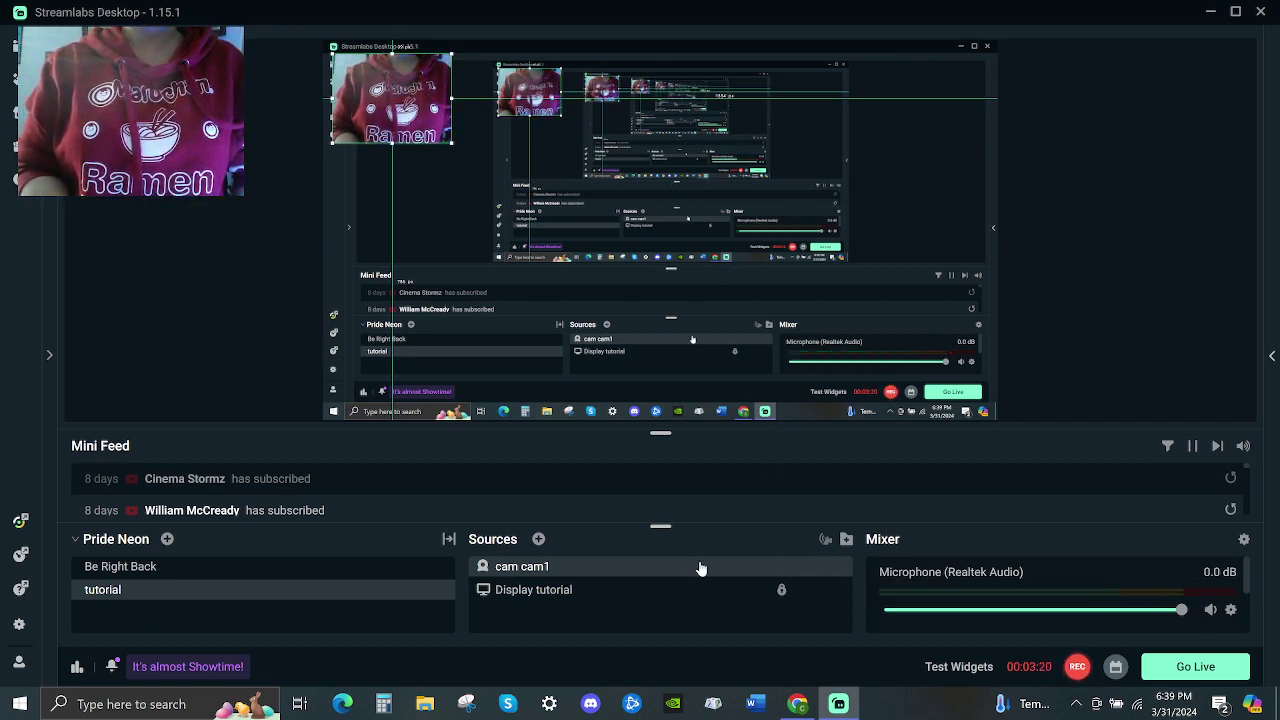
Step: Lock the cam cam1 source using its padlock icon in the Sources list
{"action": "mouse_move", "coordinate": [700, 568]}
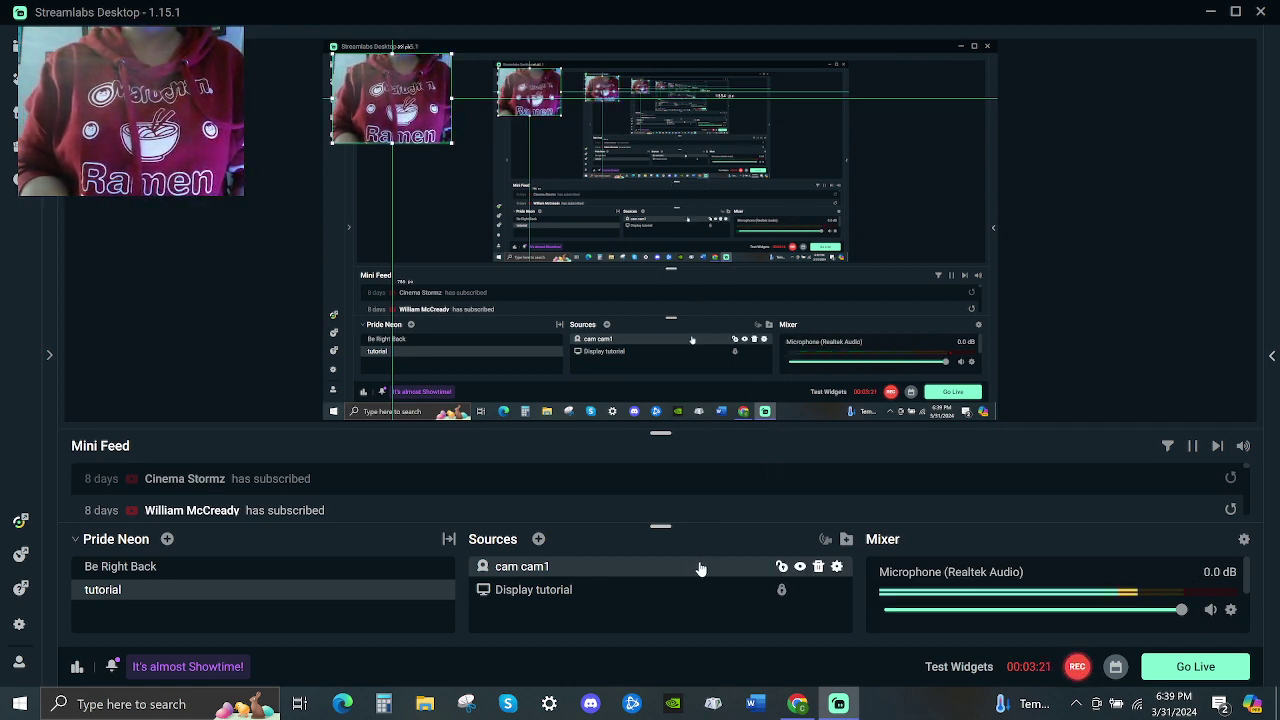
{"action": "left_click", "coordinate": [782, 567]}
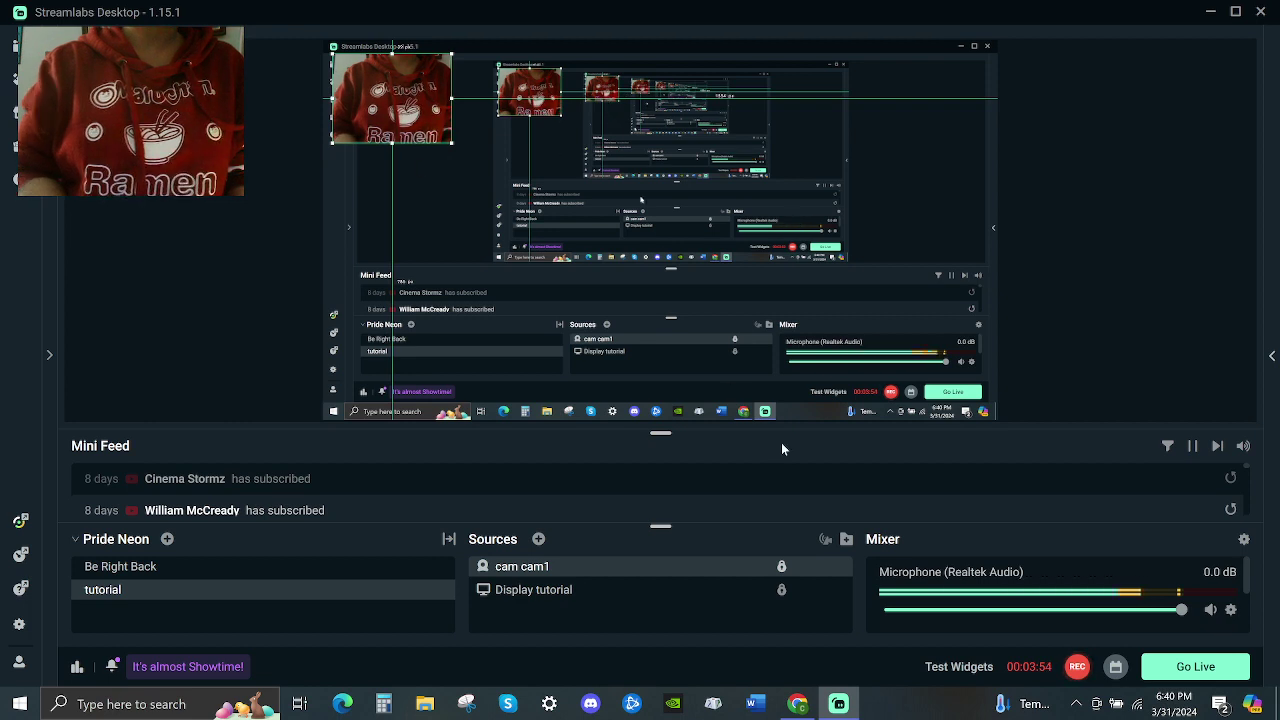
{"action": "mouse_move", "coordinate": [781, 567]}
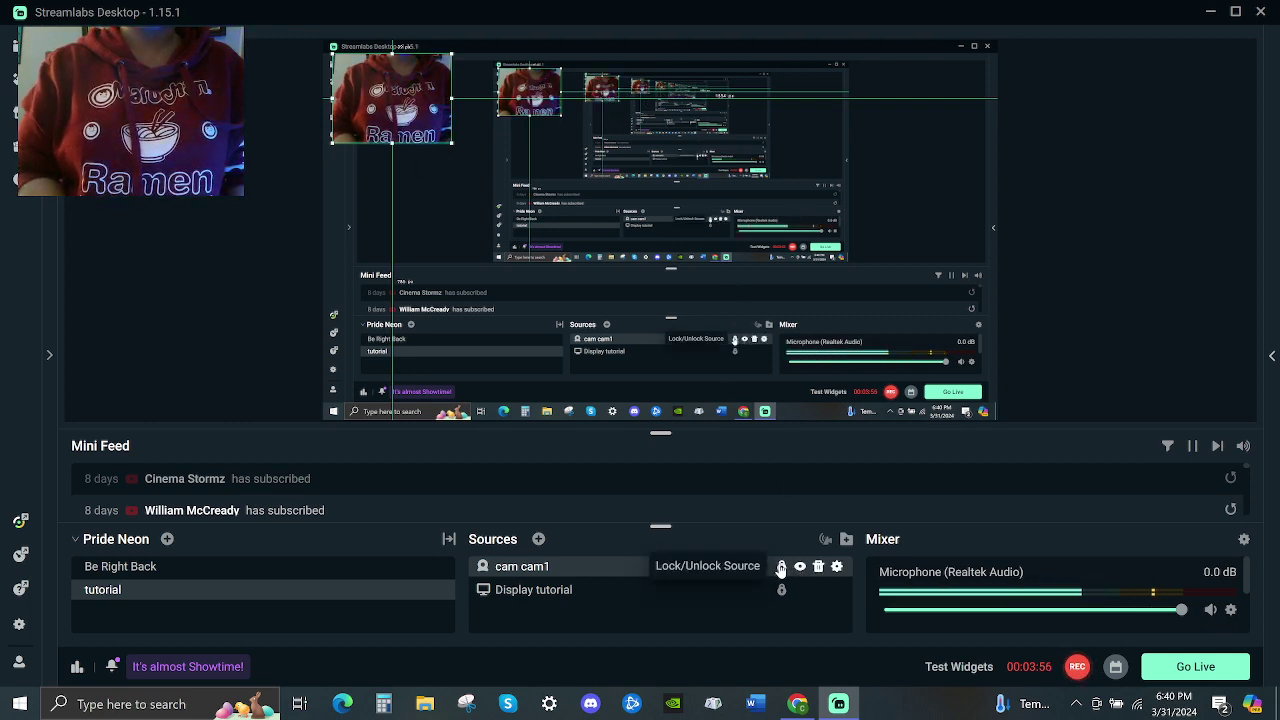
{"action": "left_click", "coordinate": [781, 567]}
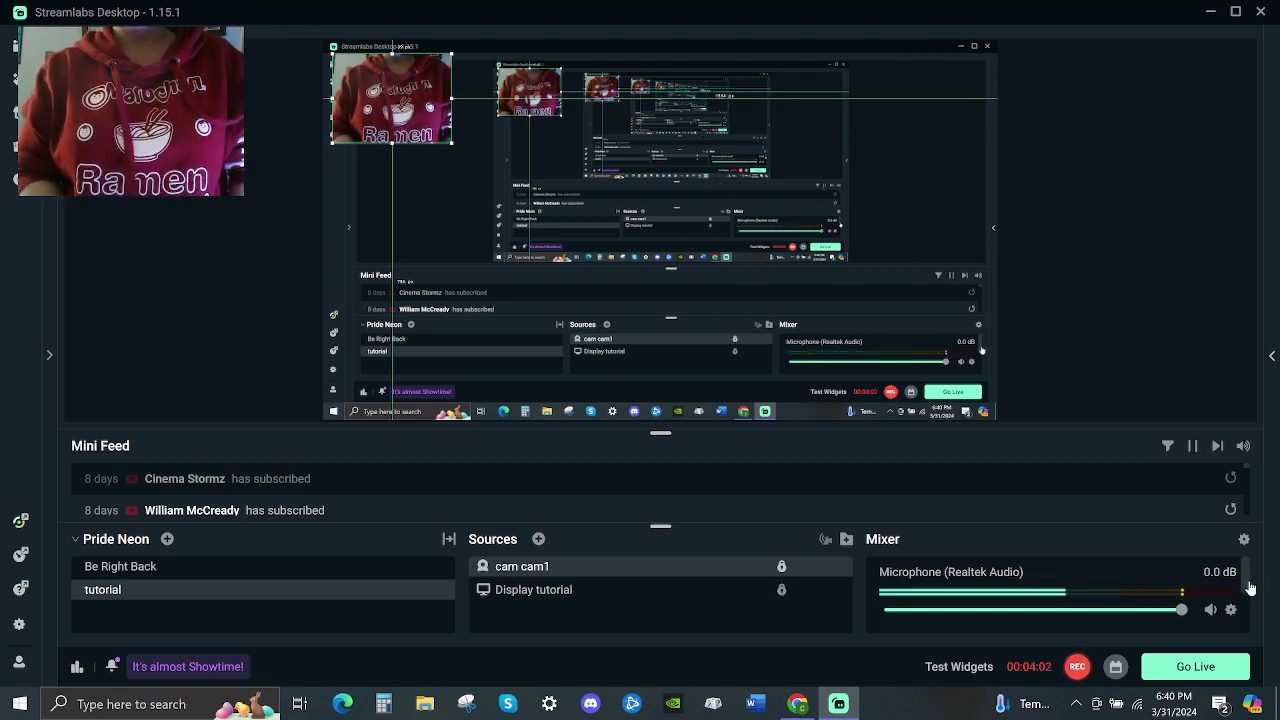
{"action": "left_click_drag", "start_coordinate": [1244, 580], "coordinate": [1248, 625]}
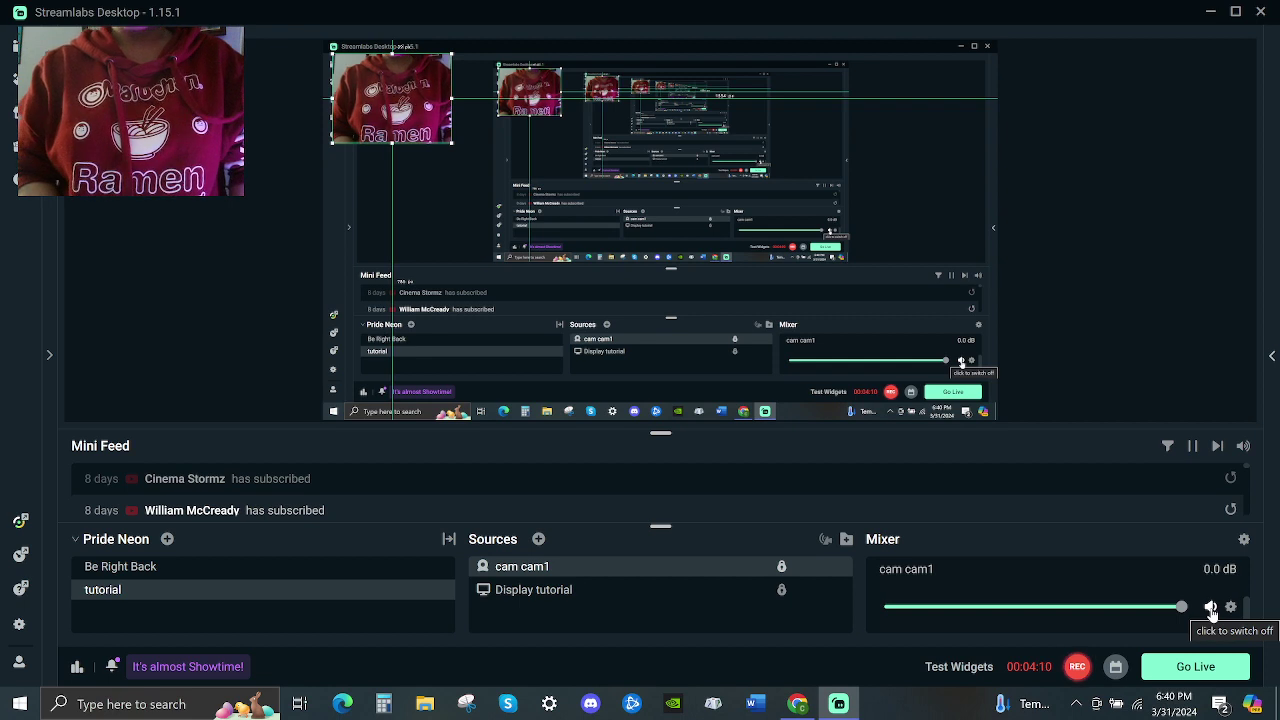
Step: Mute the cam cam1 audio channel in the Mixer
{"action": "left_click", "coordinate": [1211, 610]}
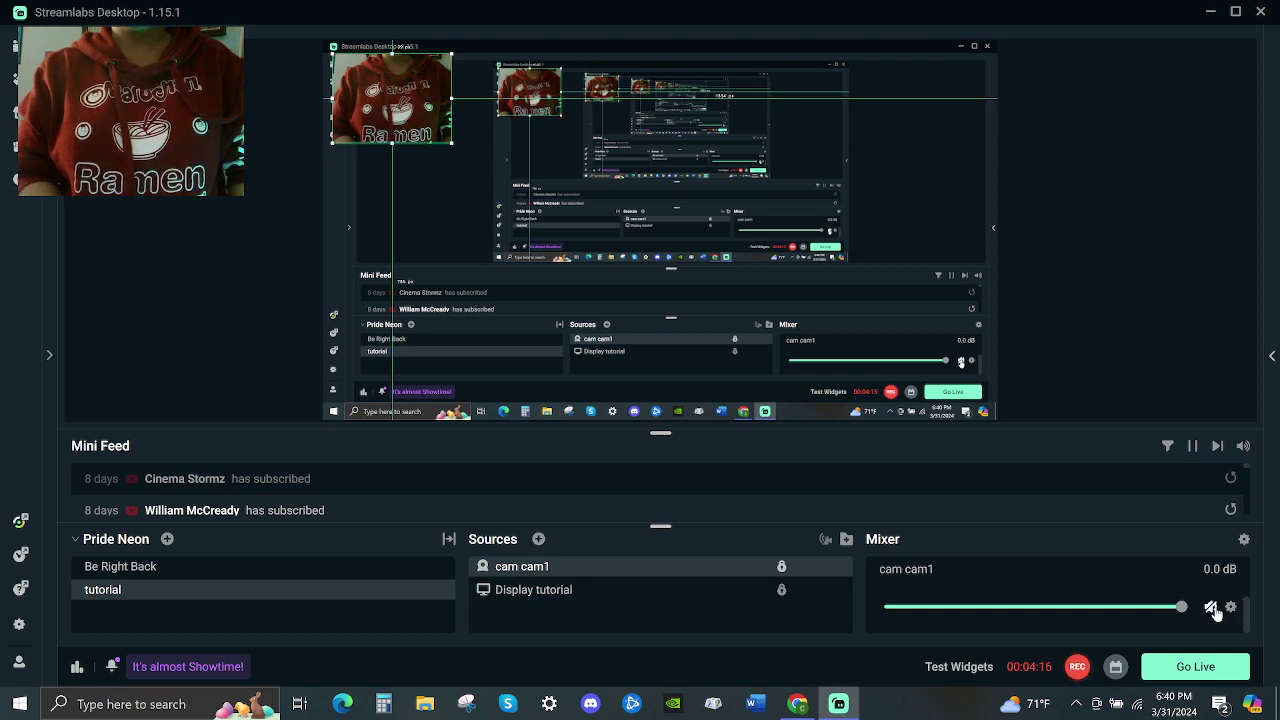
{"action": "scroll", "coordinate": [1243, 560], "scroll_direction": "up", "scroll_amount": 2}
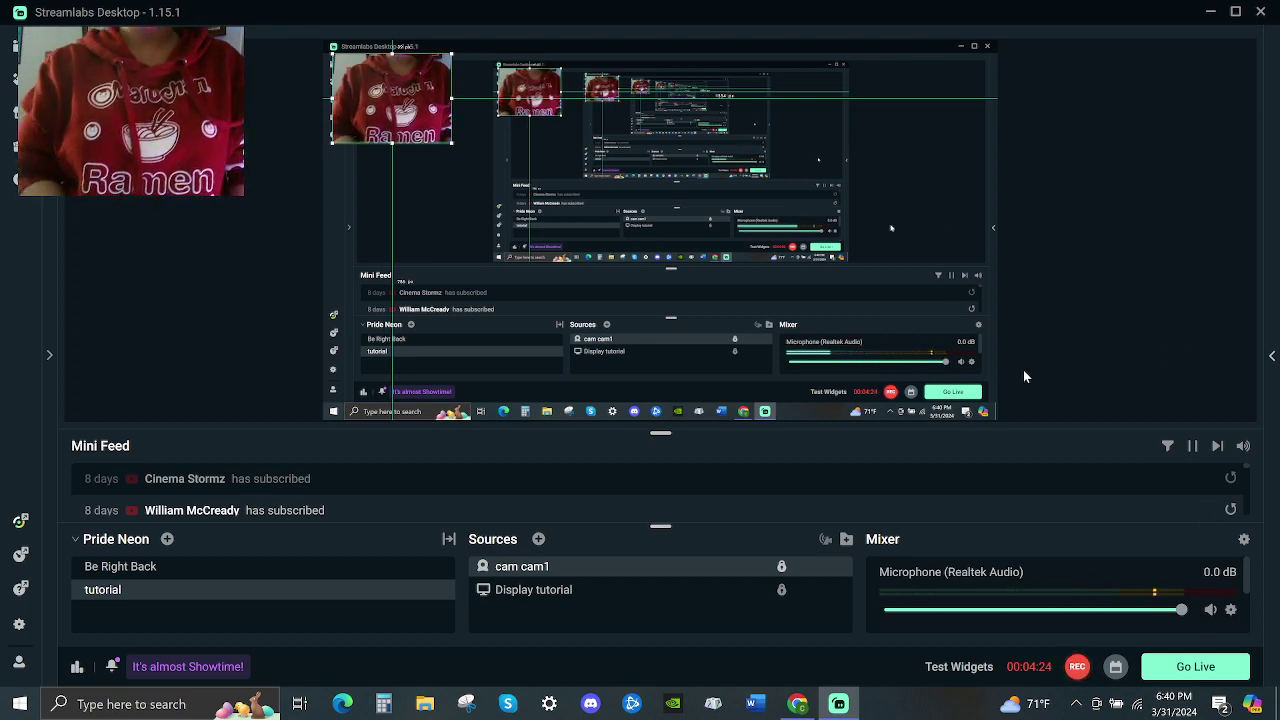
{"action": "mouse_move", "coordinate": [606, 607]}
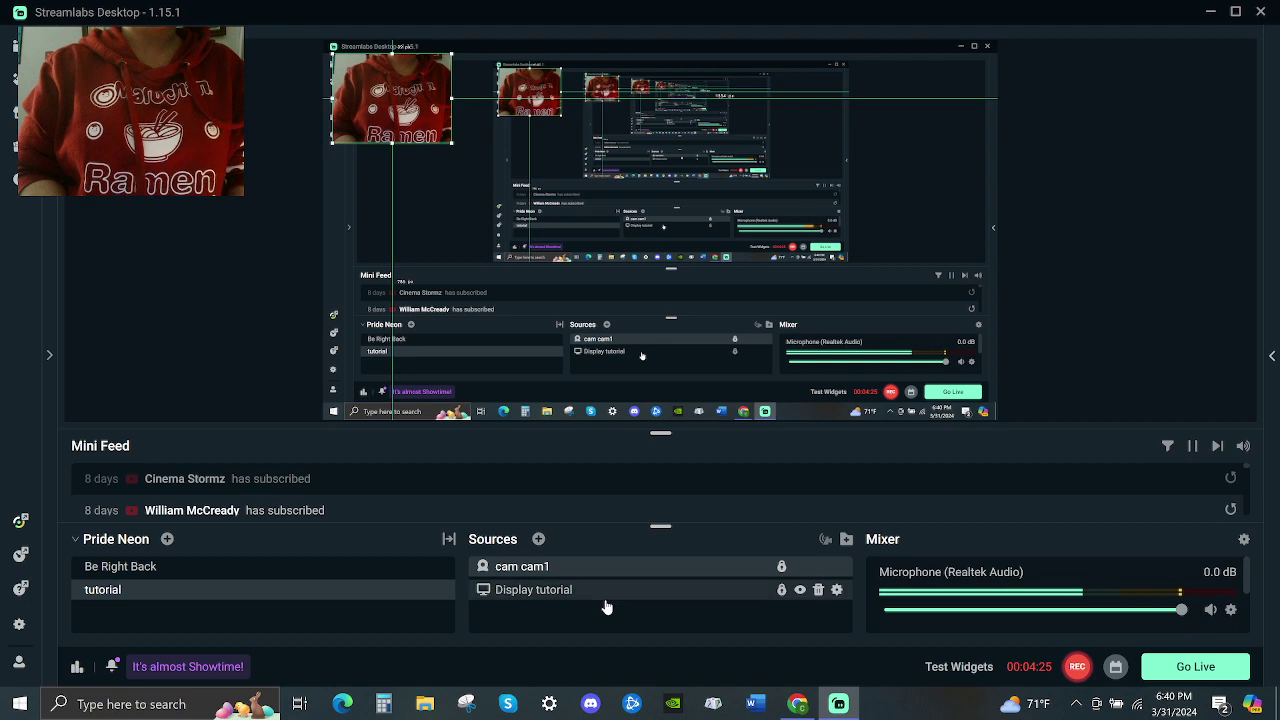
Step: Choose Media File as the new source type and continue to the source choice
{"action": "left_click", "coordinate": [539, 540]}
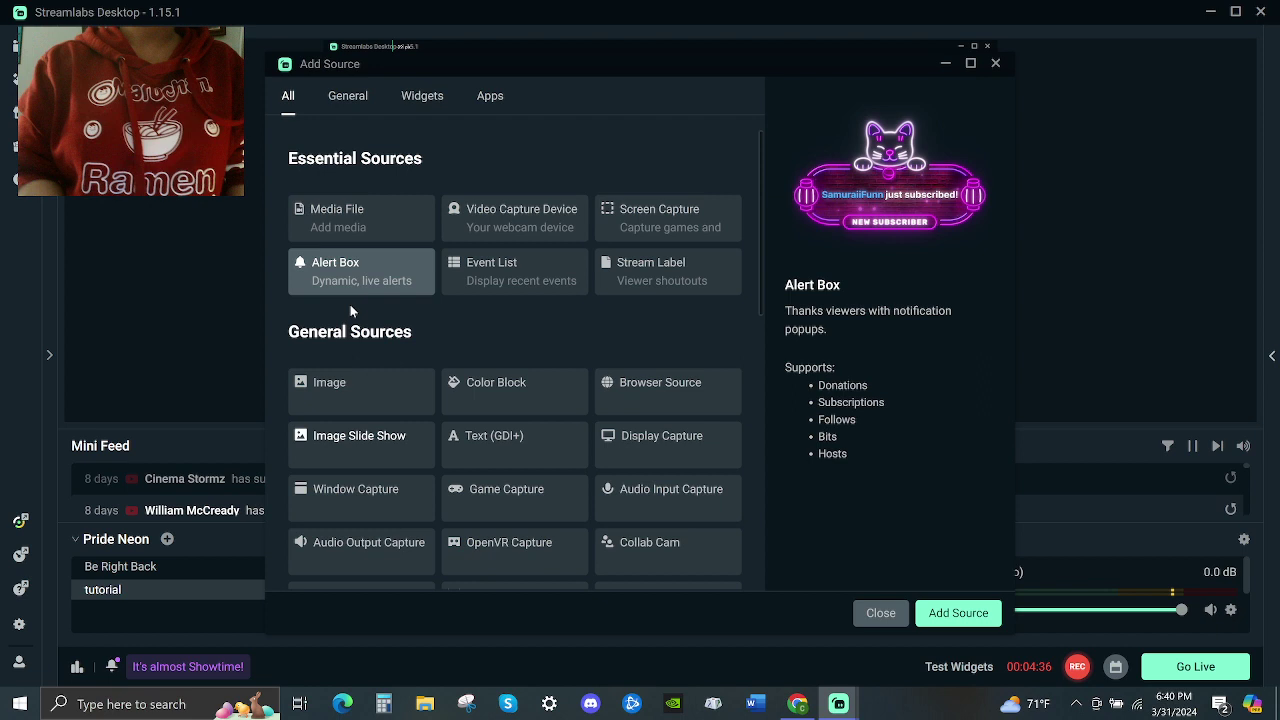
{"action": "left_click", "coordinate": [345, 230]}
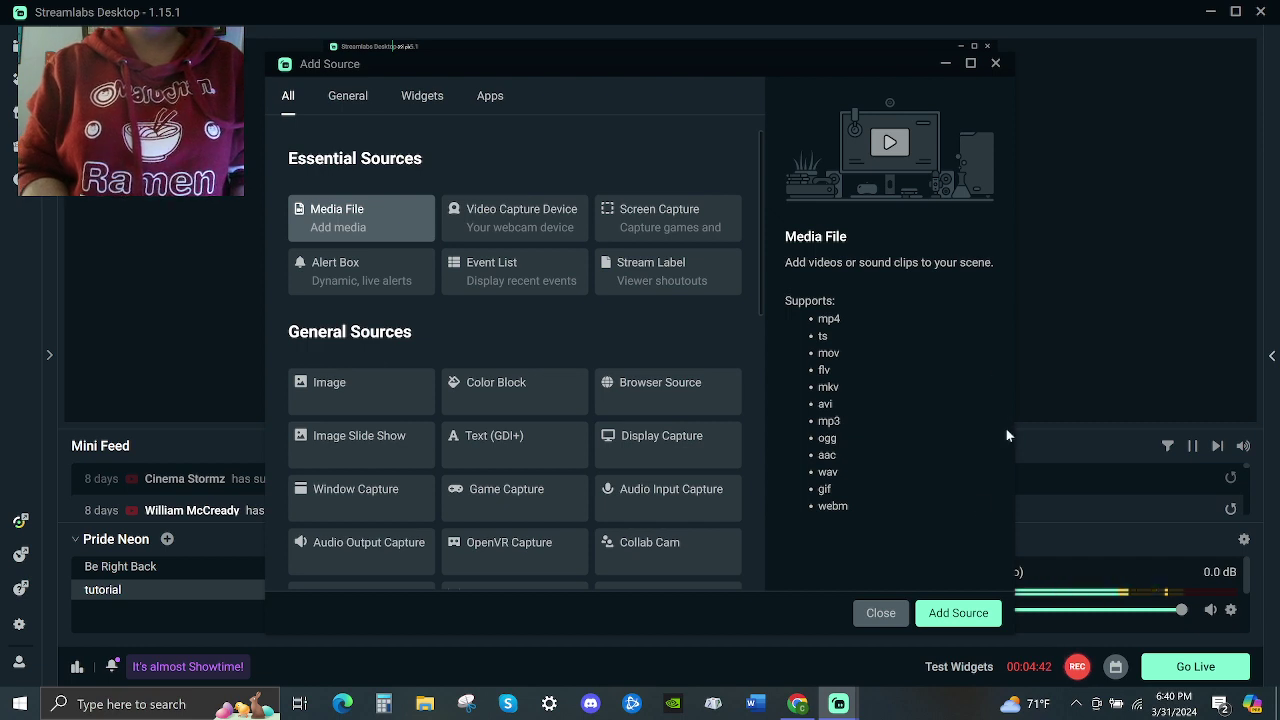
{"action": "left_click", "coordinate": [953, 617]}
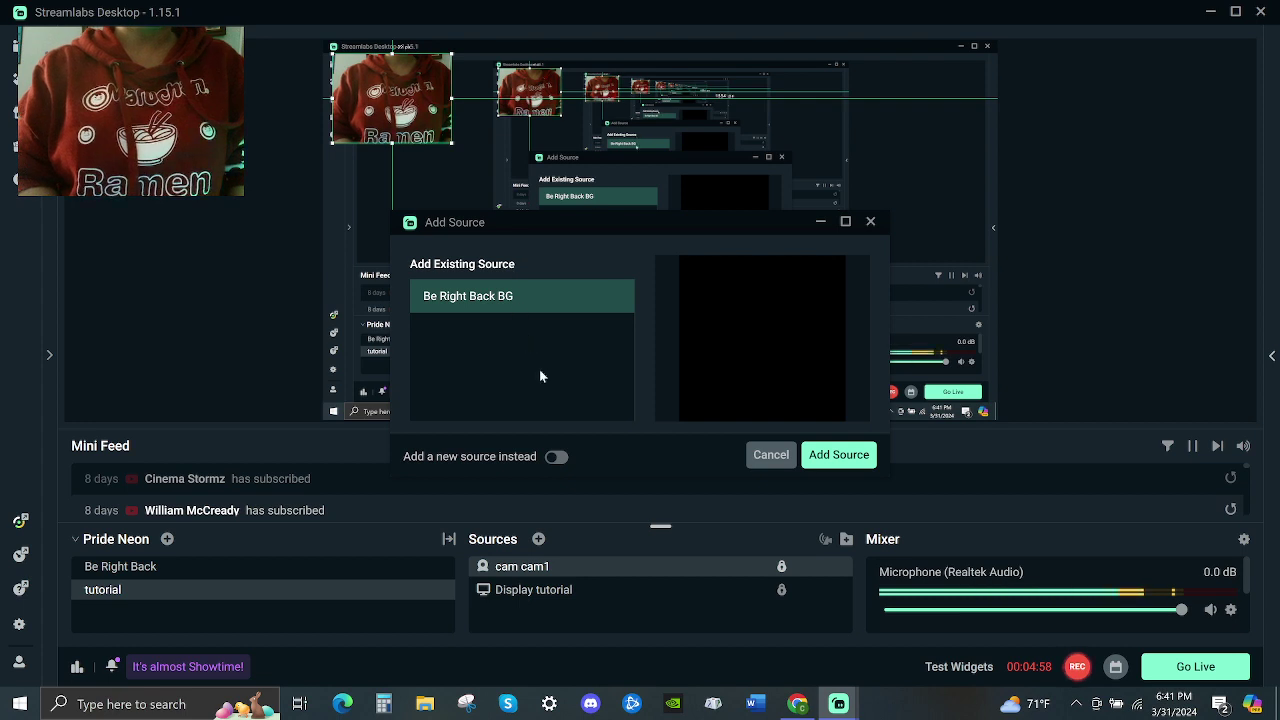
Step: Enable 'Add a new source instead' and name the source 'video 00'
{"action": "left_click", "coordinate": [555, 457]}
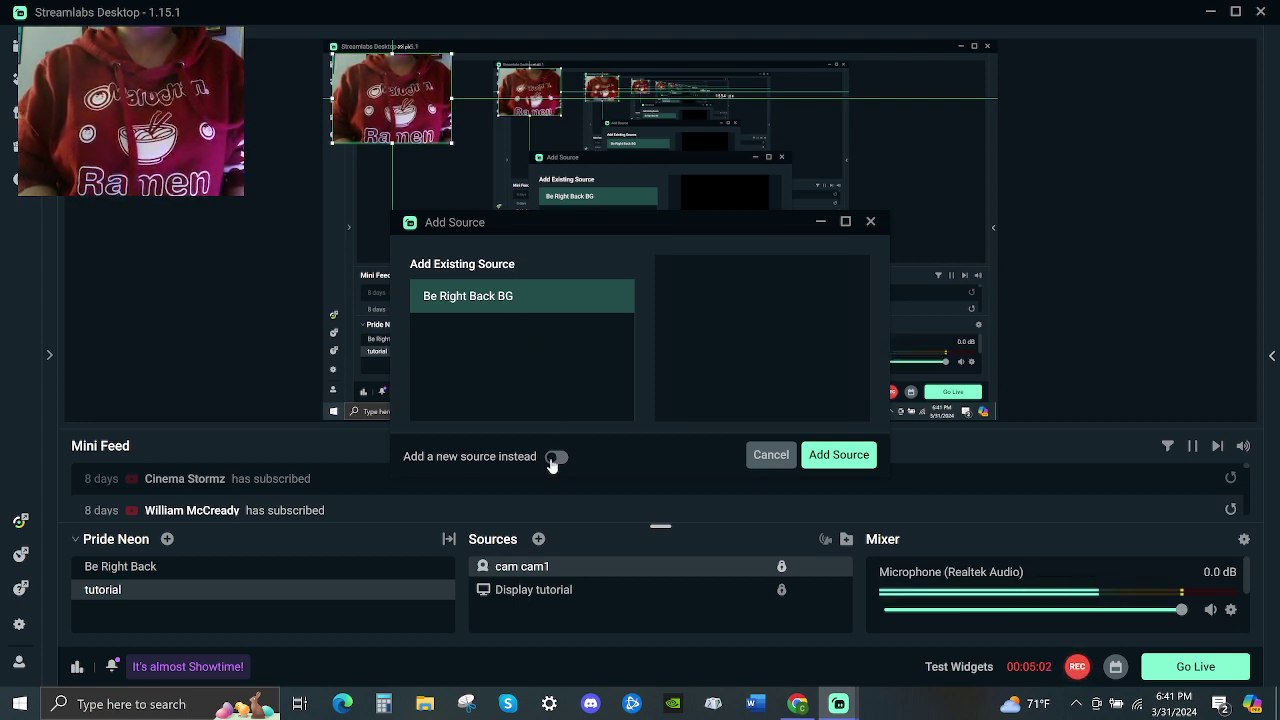
{"action": "key", "text": "BackSpace"}
{"action": "key", "text": "BackSpace"}
{"action": "key", "text": "BackSpace"}
{"action": "key", "text": "BackSpace"}
{"action": "key", "text": "BackSpace"}
{"action": "key", "text": "BackSpace"}
{"action": "key", "text": "BackSpace"}
{"action": "key", "text": "BackSpace"}
{"action": "key", "text": "BackSpace"}
{"action": "key", "text": "BackSpace"}
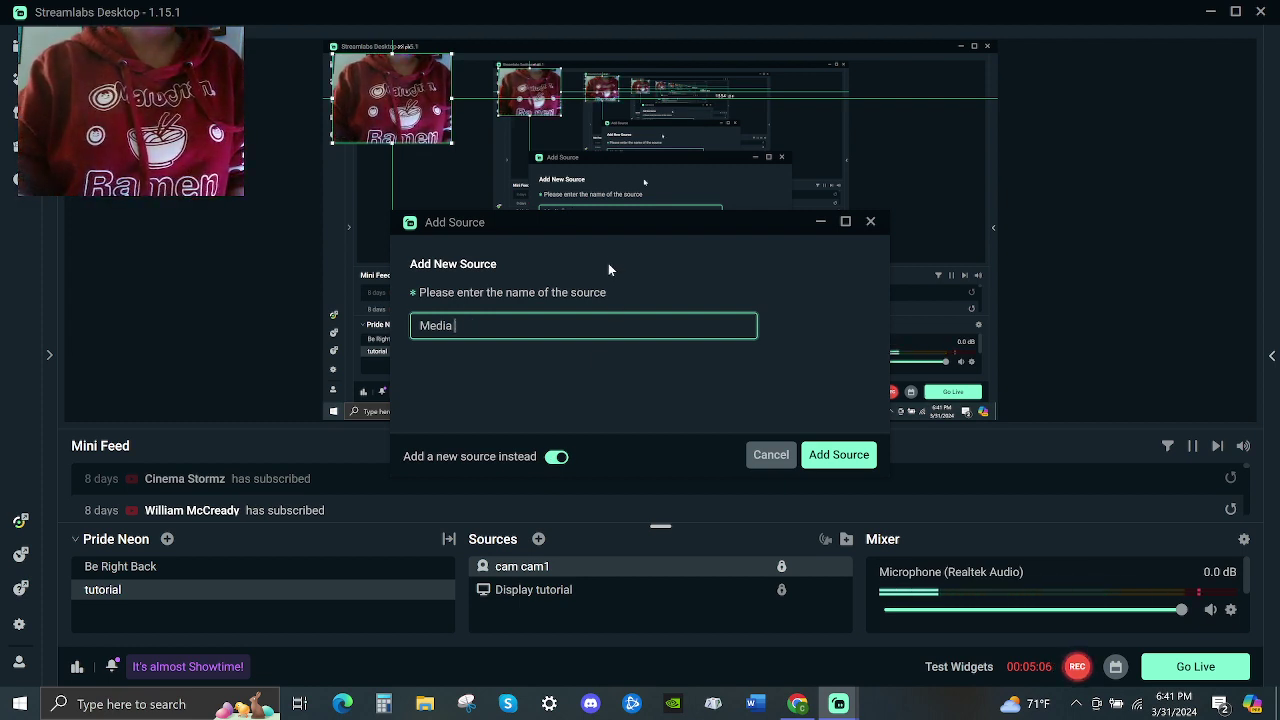
{"action": "type", "text": "video"}
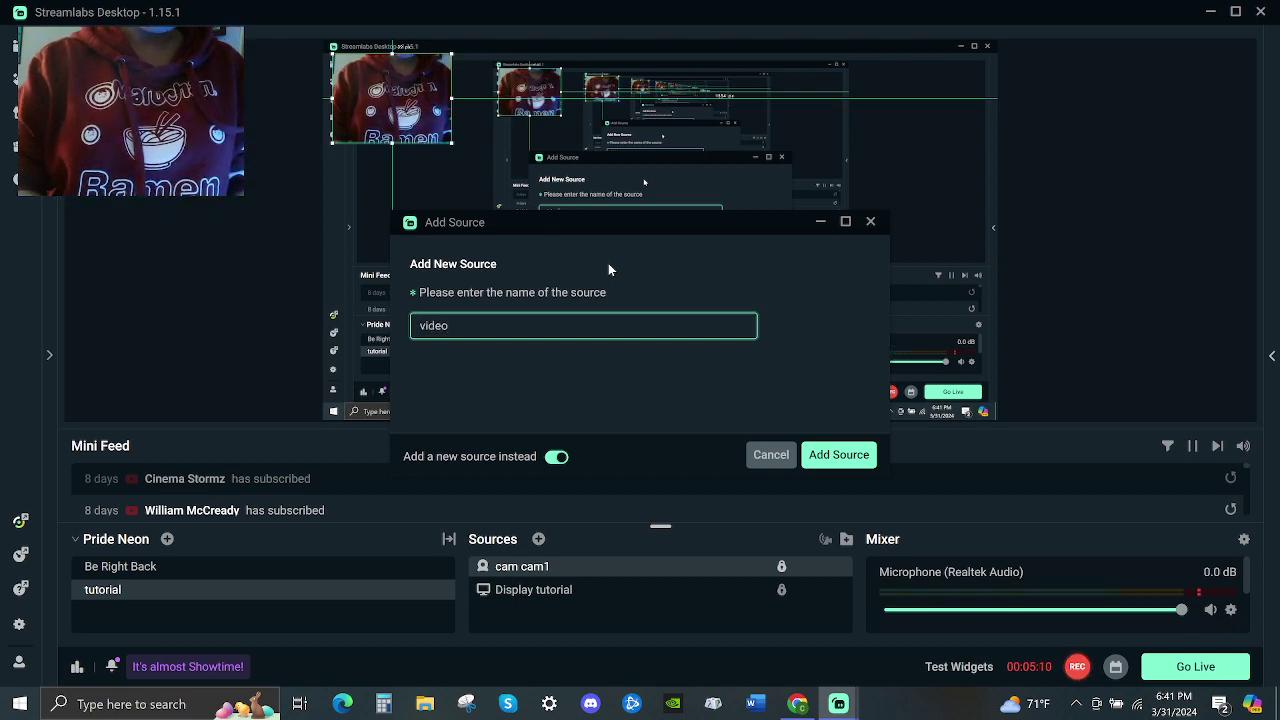
{"action": "type", "text": " 00"}
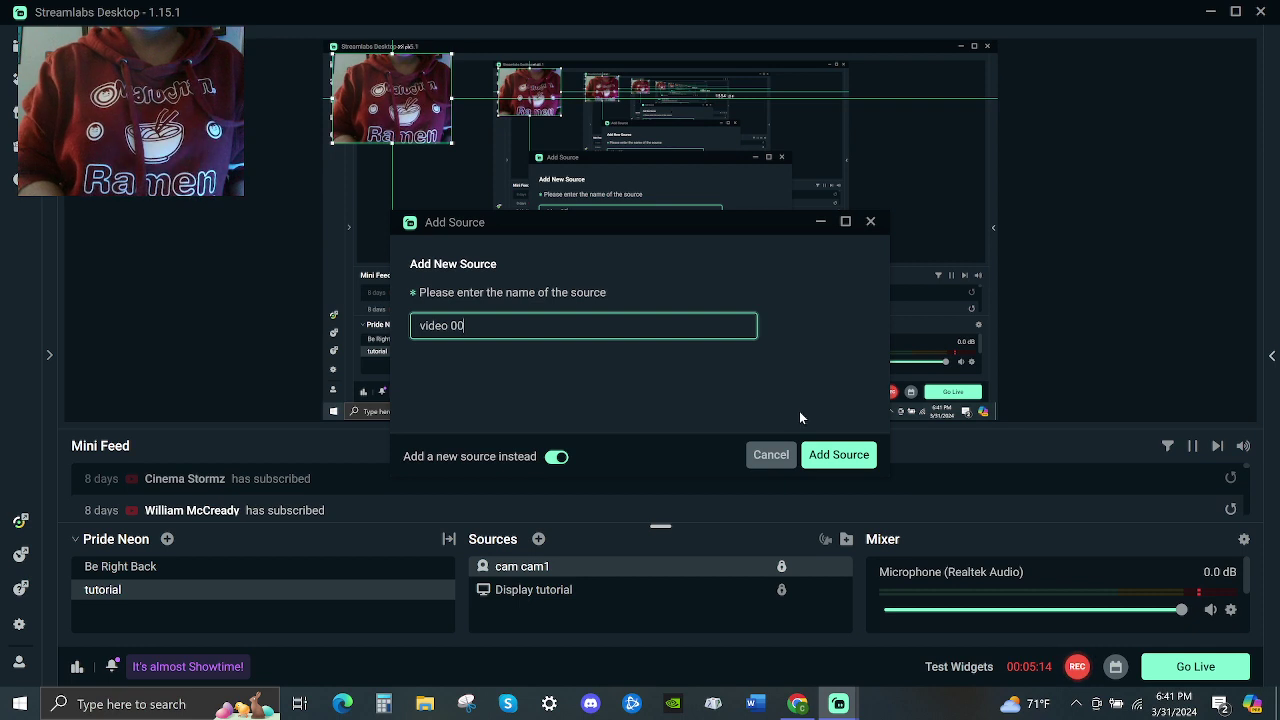
Step: Create the video 00 source and browse to the video 00 file on the Desktop
{"action": "left_click", "coordinate": [836, 455]}
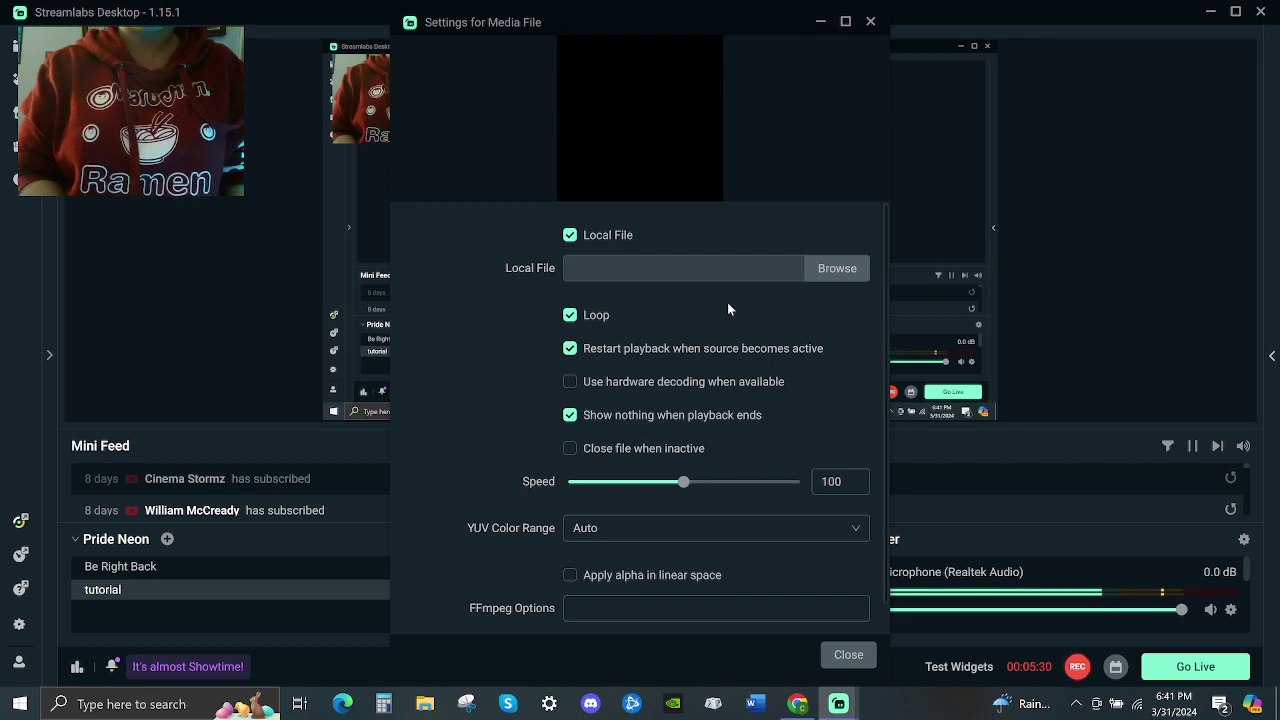
{"action": "left_click", "coordinate": [843, 276]}
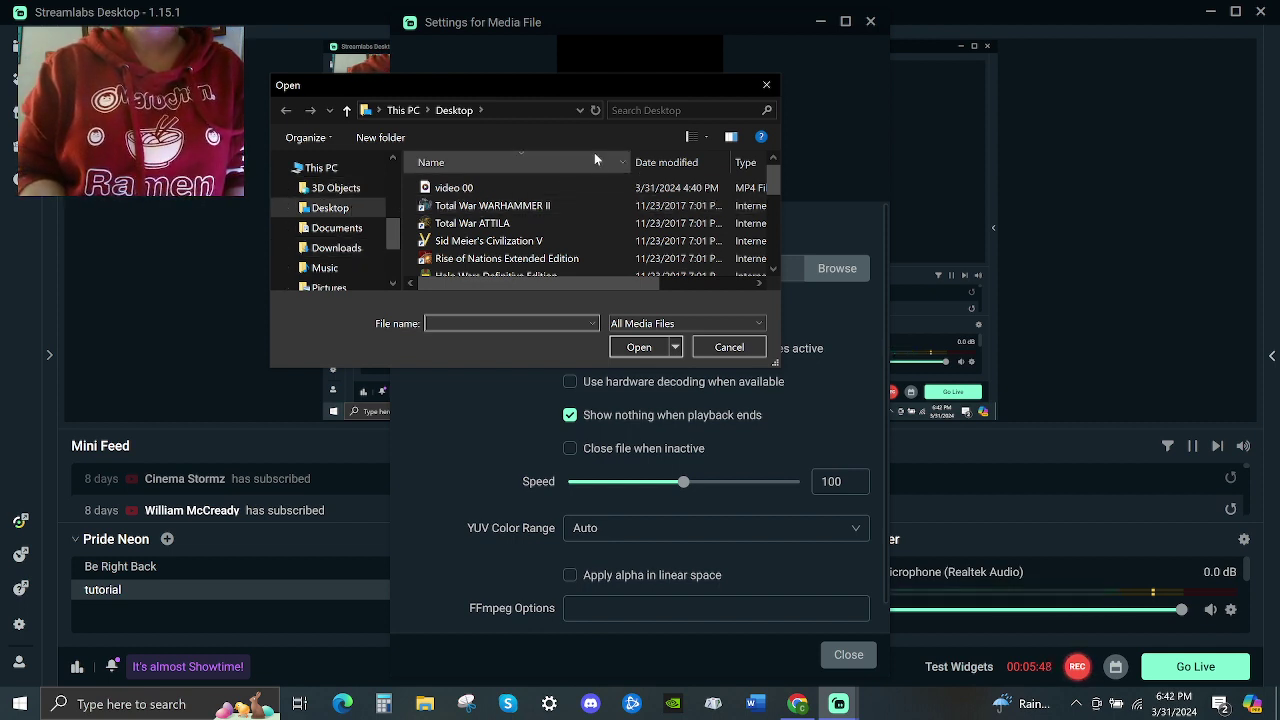
{"action": "left_click", "coordinate": [504, 194]}
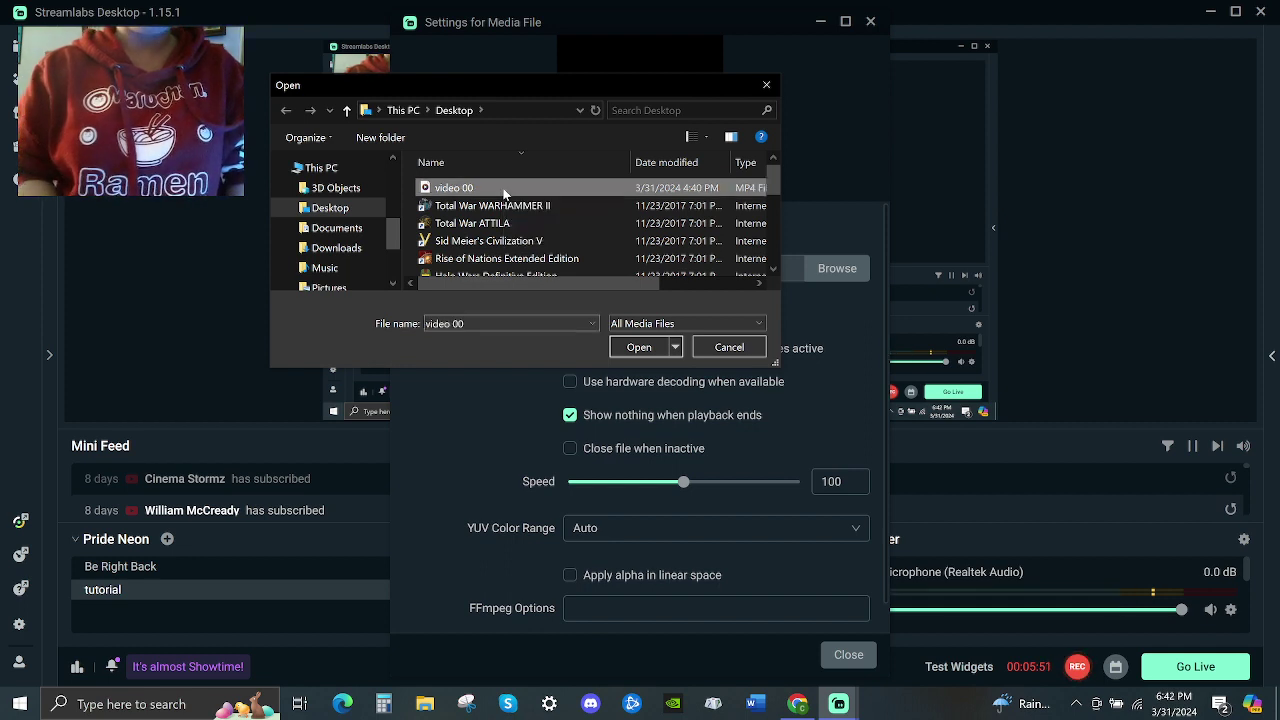
Step: Open the video 00 file so its water footage plays in the scene
{"action": "left_click", "coordinate": [639, 349]}
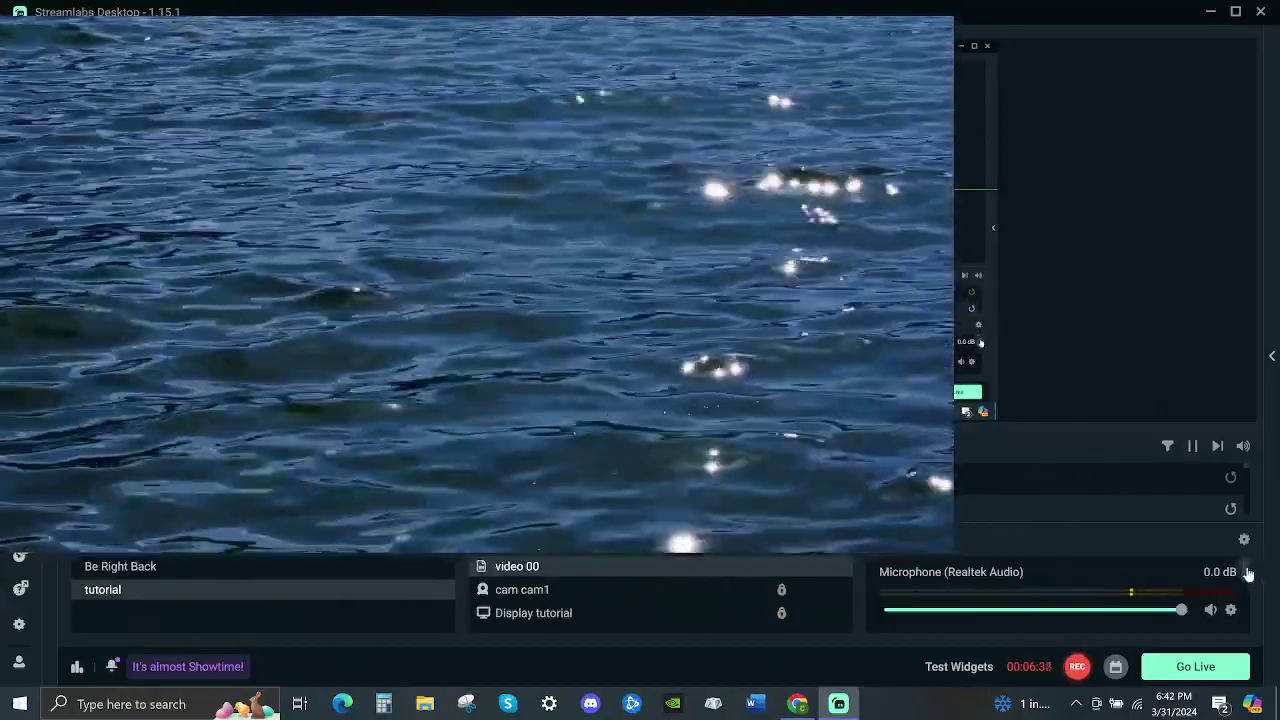
{"action": "left_click_drag", "start_coordinate": [1248, 573], "coordinate": [1255, 663]}
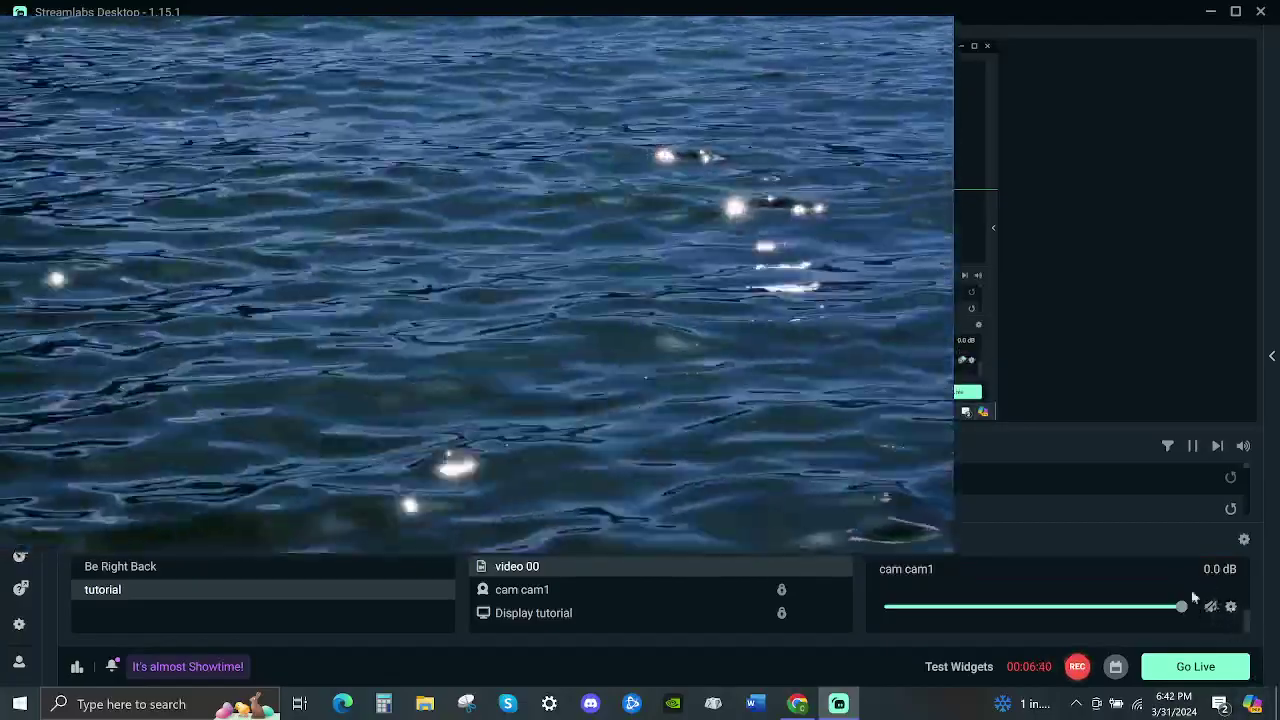